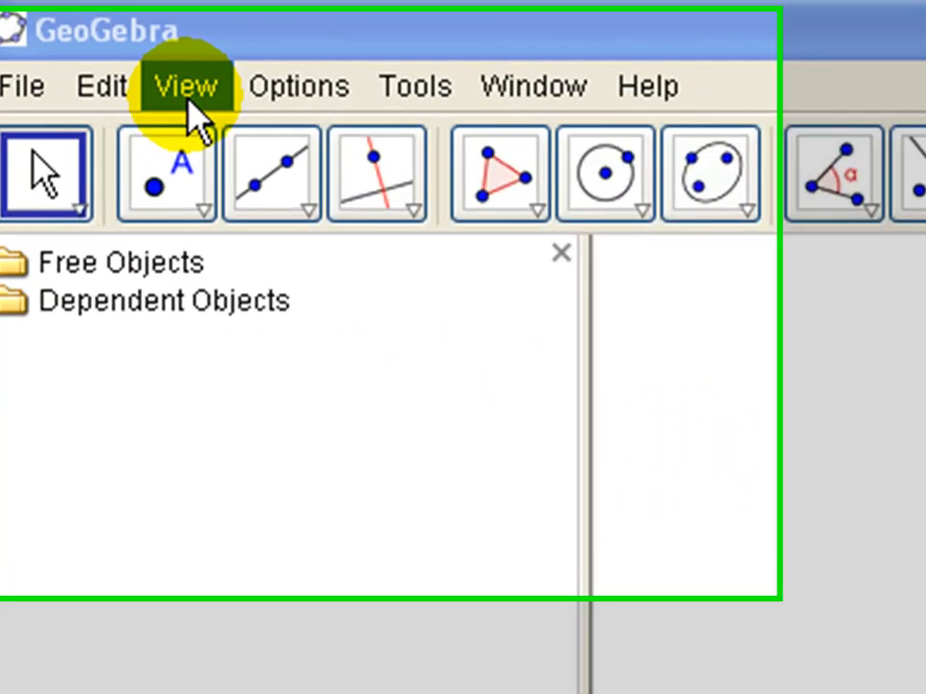
Show the grid on the drawing pad and add point A at (6, 302)
{"action": "left_click", "coordinate": [60, 86]}
{"action": "left_click", "coordinate": [264, 193]}
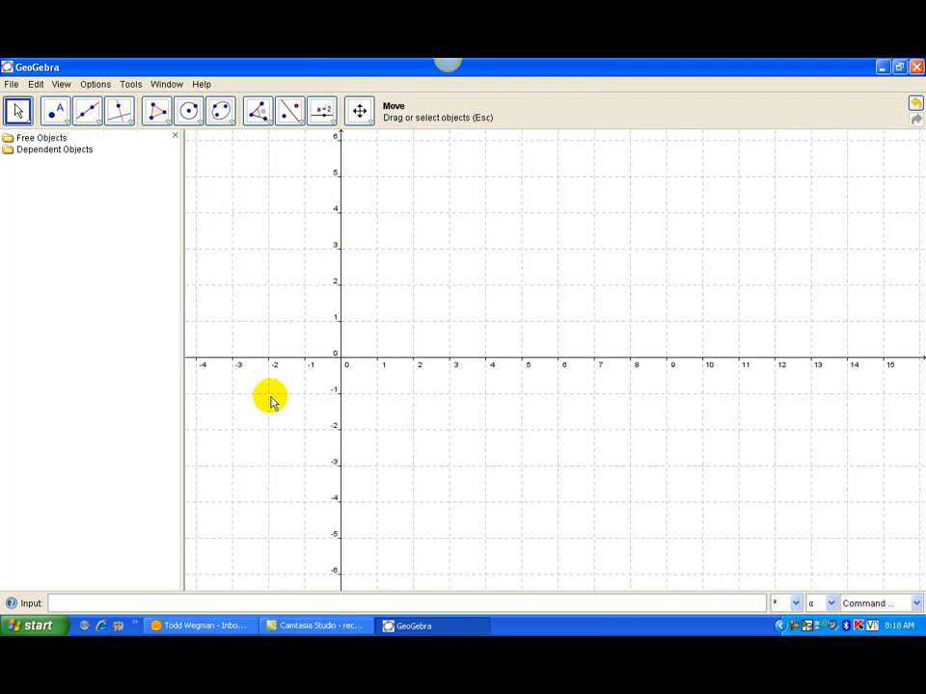
{"action": "left_click", "coordinate": [123, 601]}
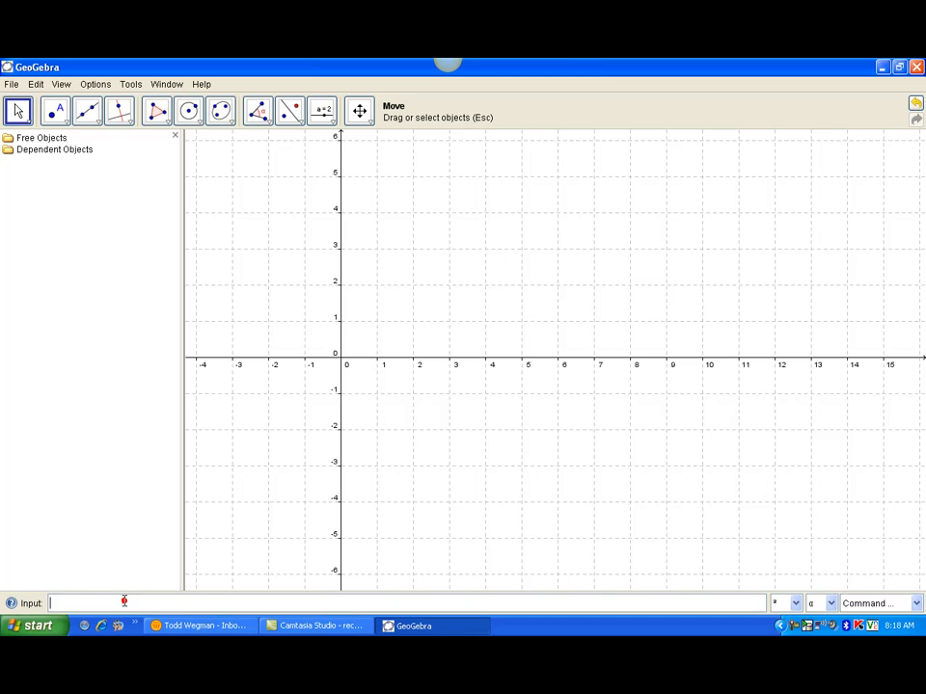
{"action": "type", "text": "A"}
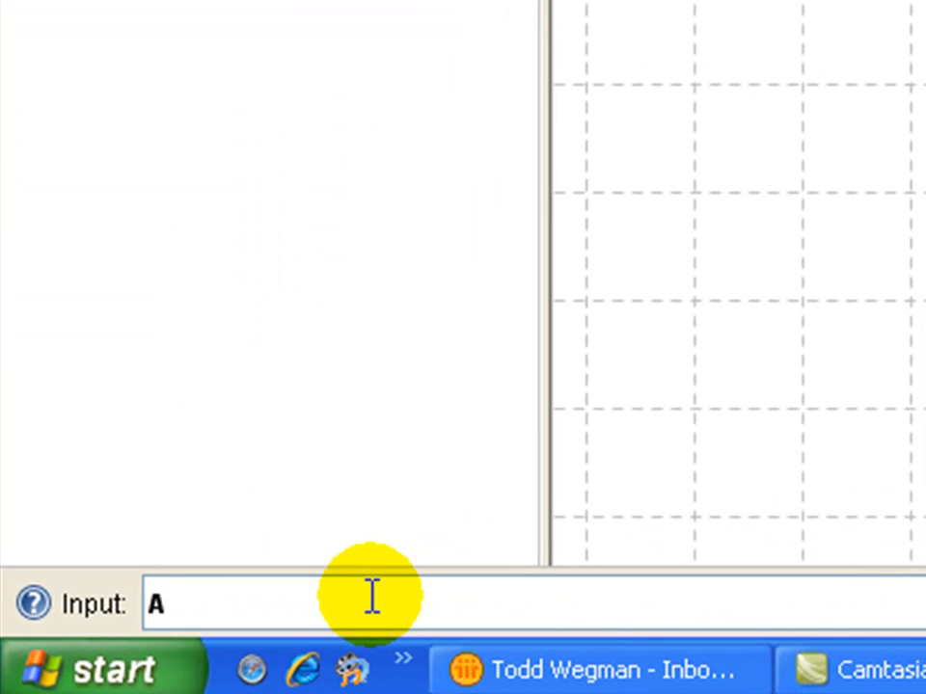
{"action": "type", "text": ":(6,302)"}
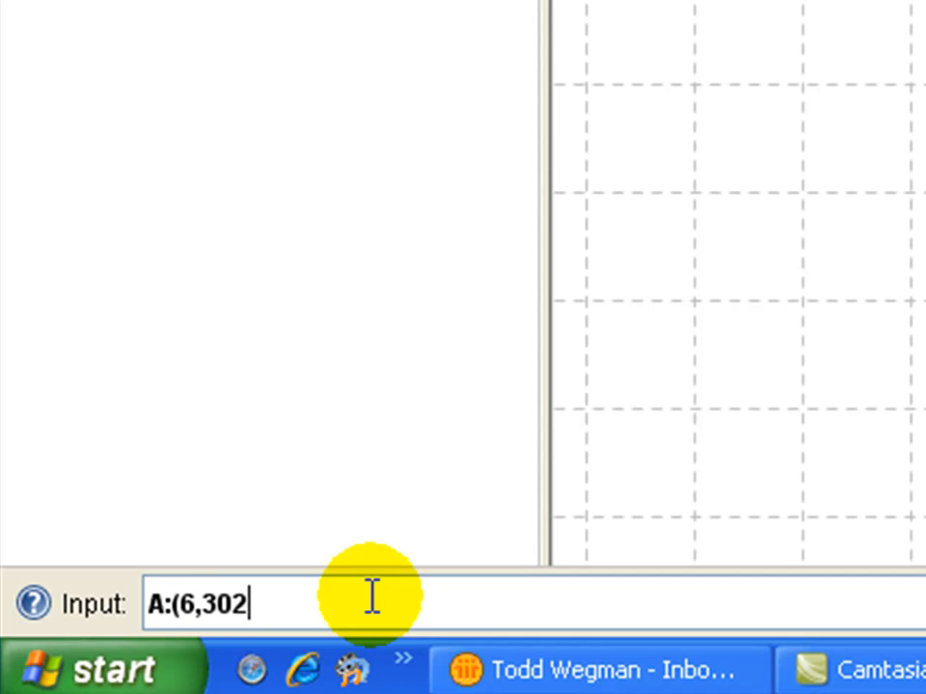
{"action": "key", "text": "Return"}
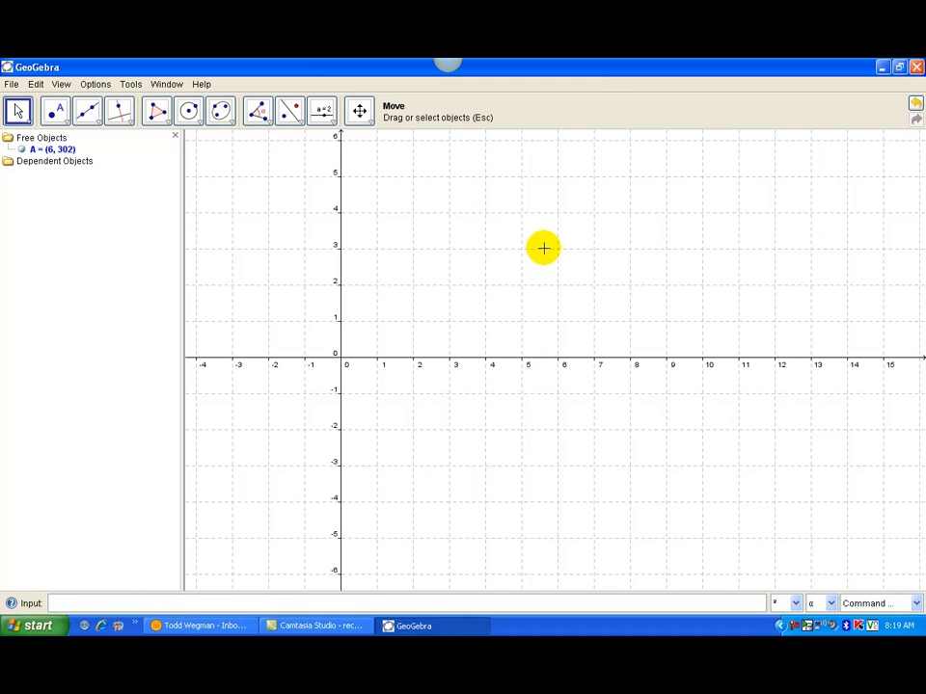
Move the origin down and toward the centre, and rescale the axes to reach about 300 vertically and 90 horizontally
{"action": "left_click", "coordinate": [361, 115]}
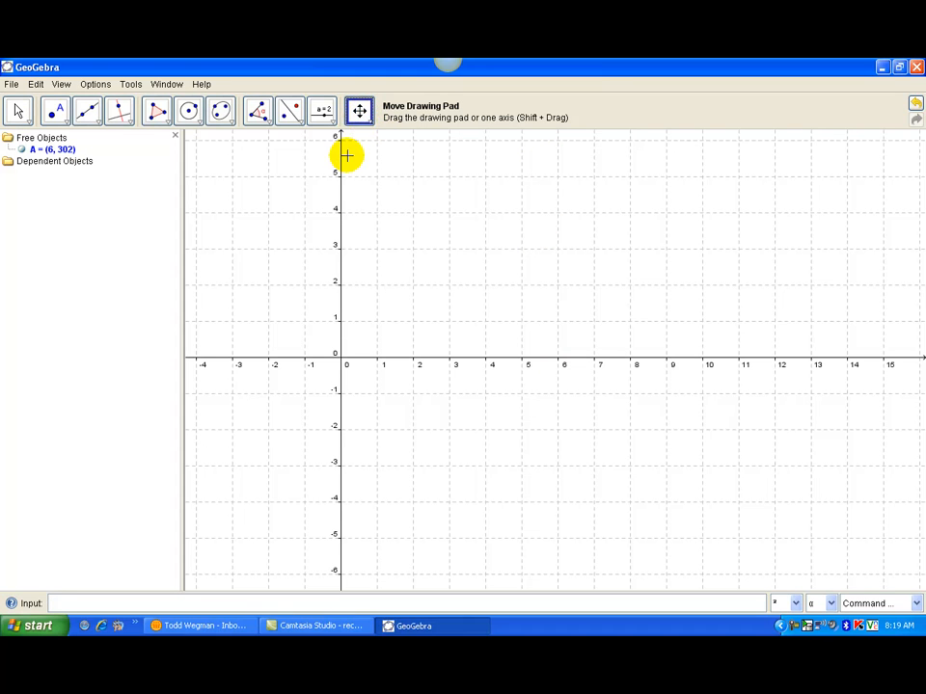
{"action": "mouse_move", "coordinate": [364, 161]}
{"action": "left_mouse_down"}
{"action": "mouse_move", "coordinate": [473, 240]}
{"action": "mouse_move", "coordinate": [525, 327]}
{"action": "mouse_move", "coordinate": [473, 318]}
{"action": "mouse_move", "coordinate": [508, 314]}
{"action": "left_mouse_up"}
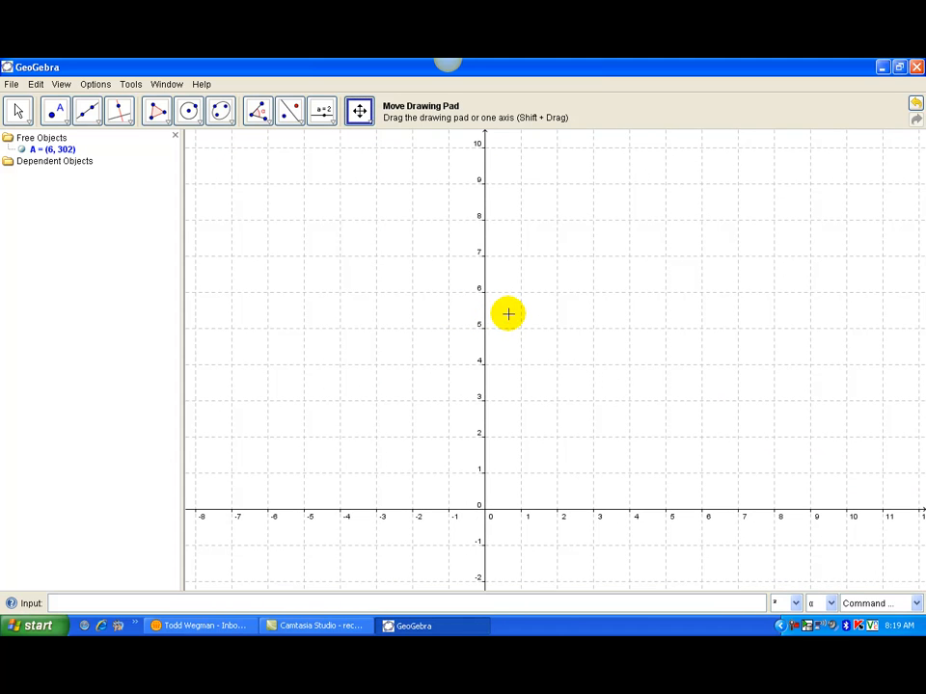
{"action": "left_click", "coordinate": [485, 157]}
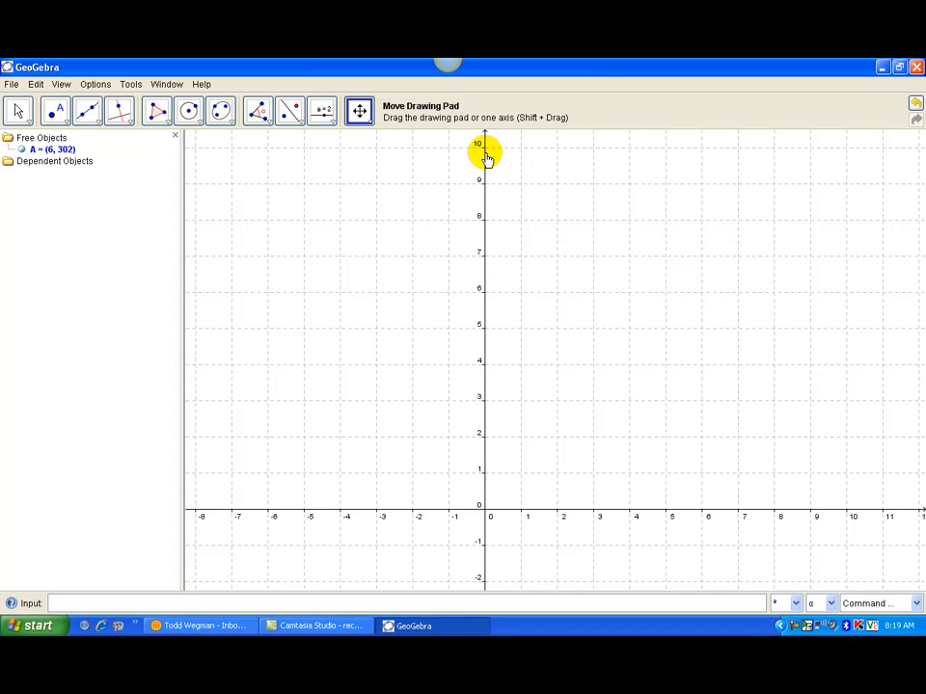
{"action": "left_click_drag", "start_coordinate": [485, 157], "coordinate": [487, 499]}
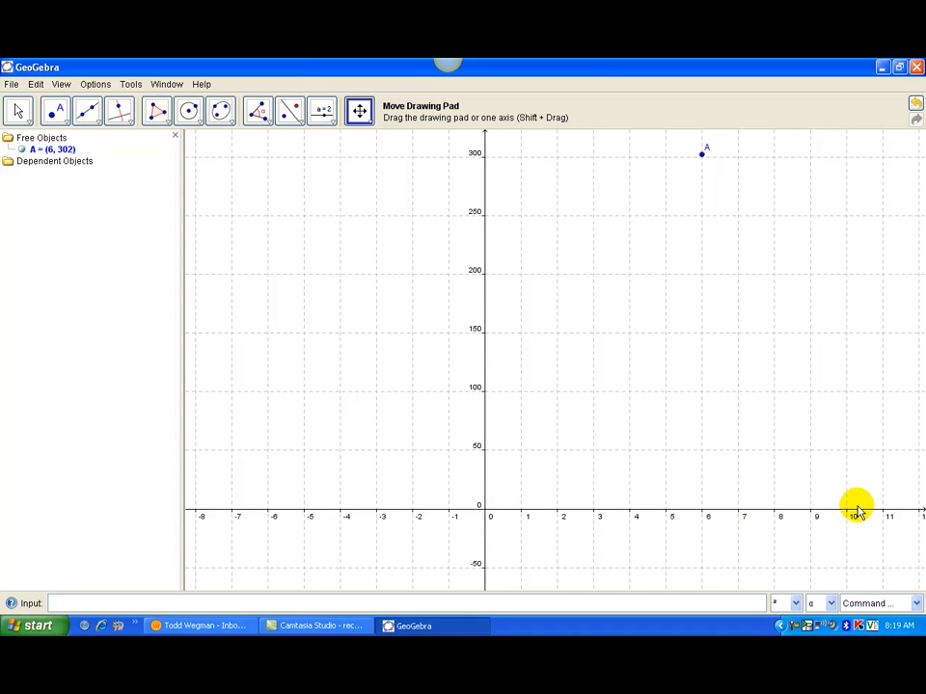
{"action": "mouse_move", "coordinate": [890, 511]}
{"action": "left_mouse_down"}
{"action": "mouse_move", "coordinate": [735, 527]}
{"action": "mouse_move", "coordinate": [581, 524]}
{"action": "mouse_move", "coordinate": [536, 513]}
{"action": "left_mouse_up"}
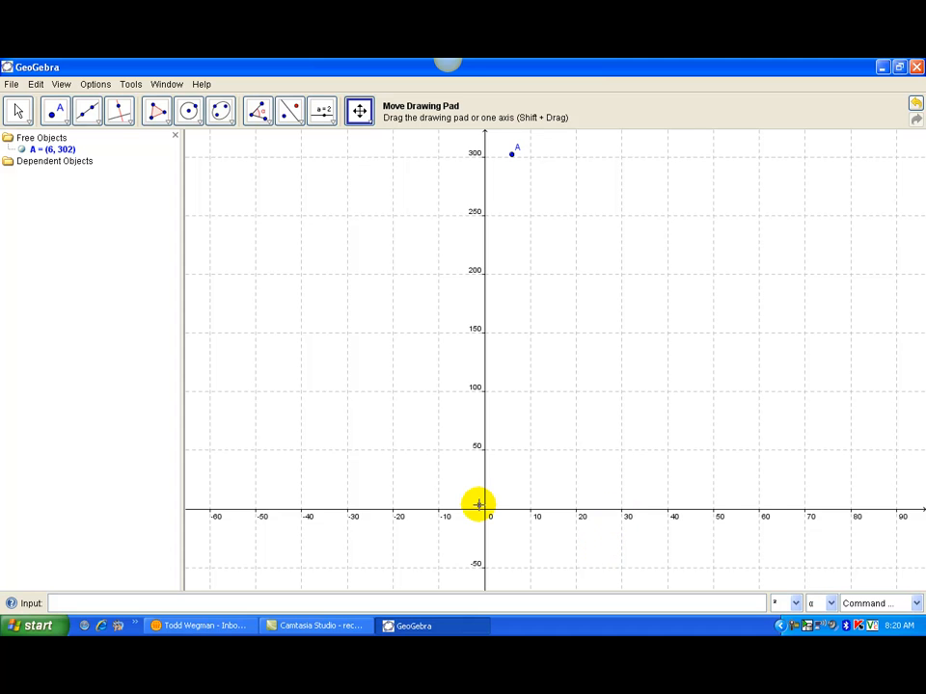
Add point B at (30, 280)
{"action": "left_click", "coordinate": [93, 603]}
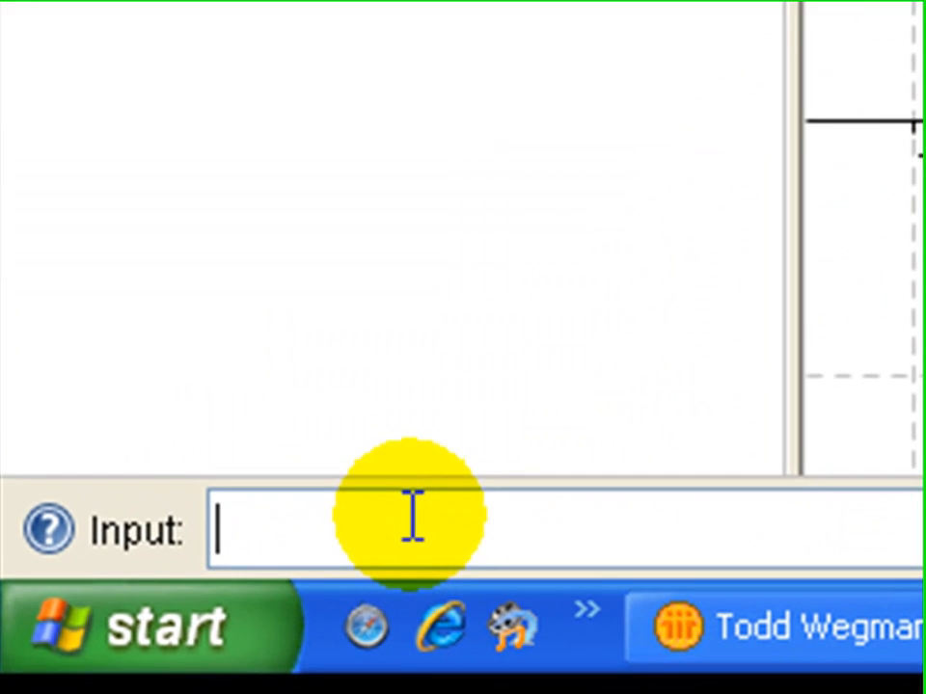
{"action": "type", "text": "B"}
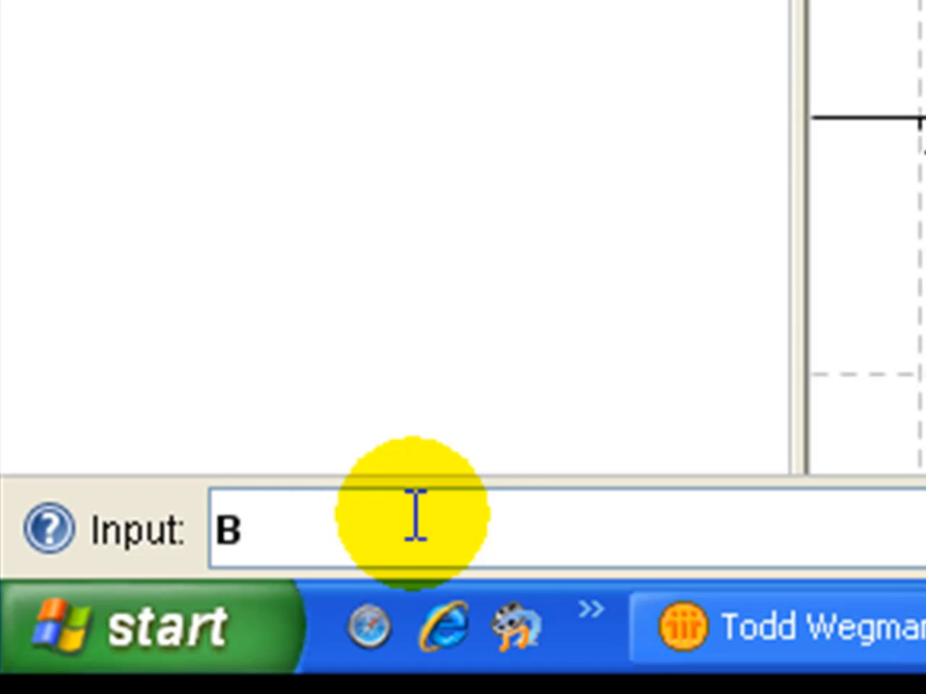
{"action": "type", "text": ":(30,"}
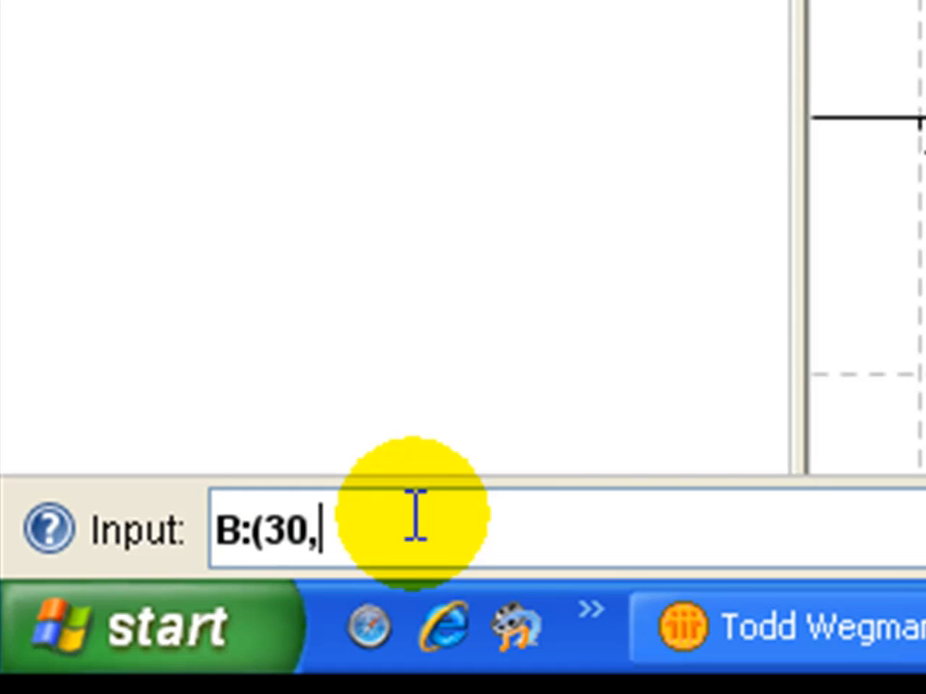
{"action": "type", "text": "280)"}
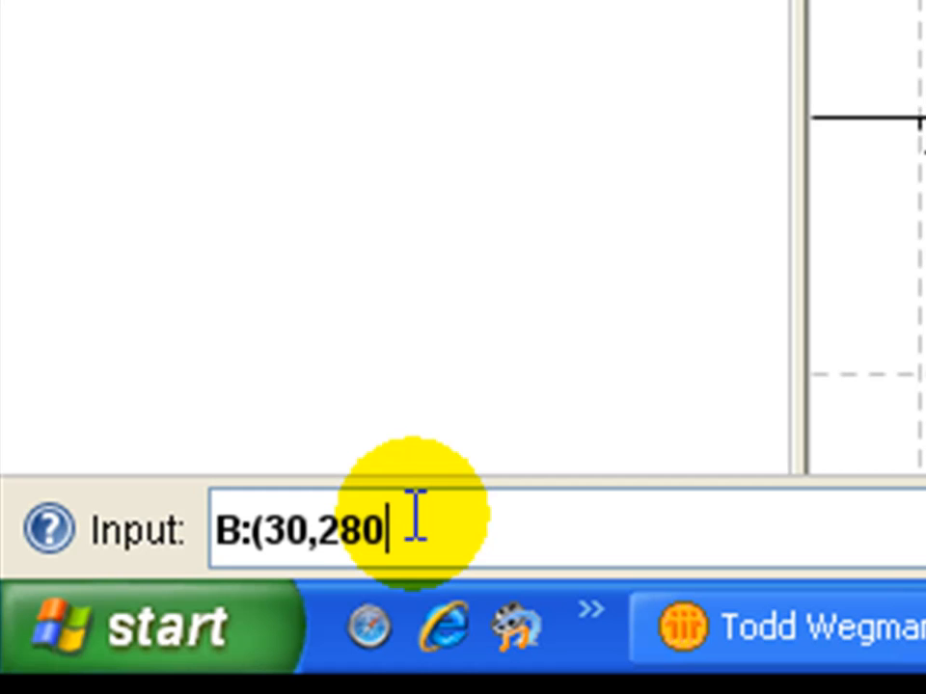
{"action": "key", "text": "Return"}
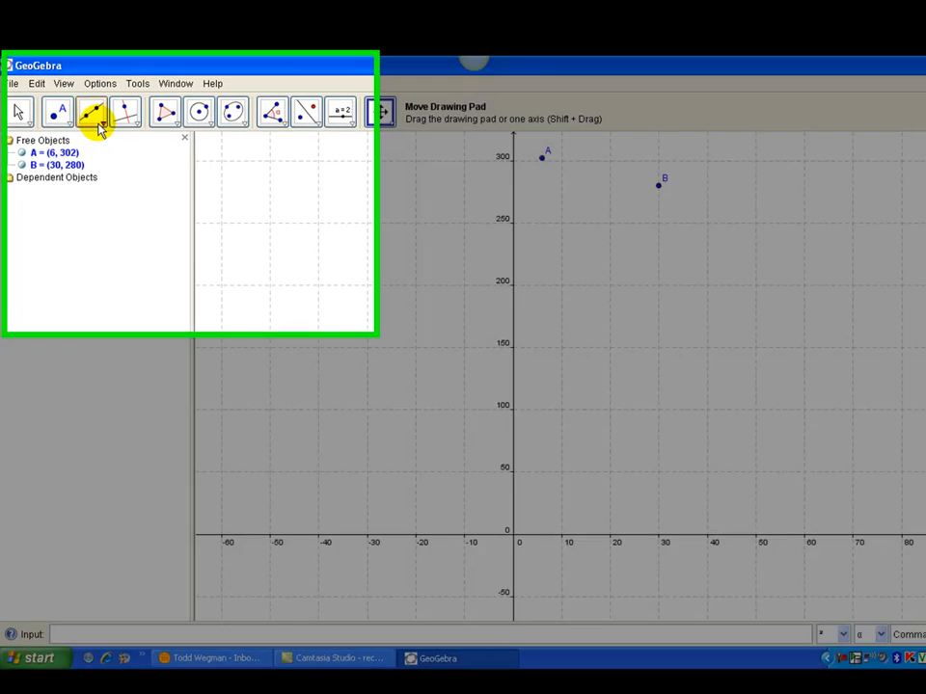
Draw a line through points A and B and display its equation in the form y = m x + b
{"action": "left_click", "coordinate": [94, 126]}
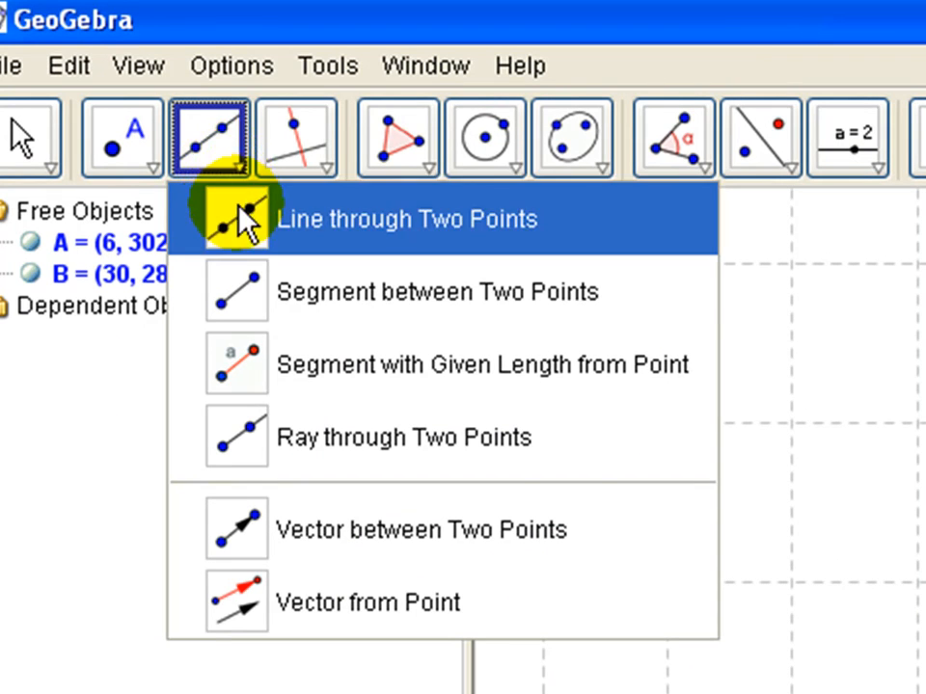
{"action": "left_click", "coordinate": [232, 207]}
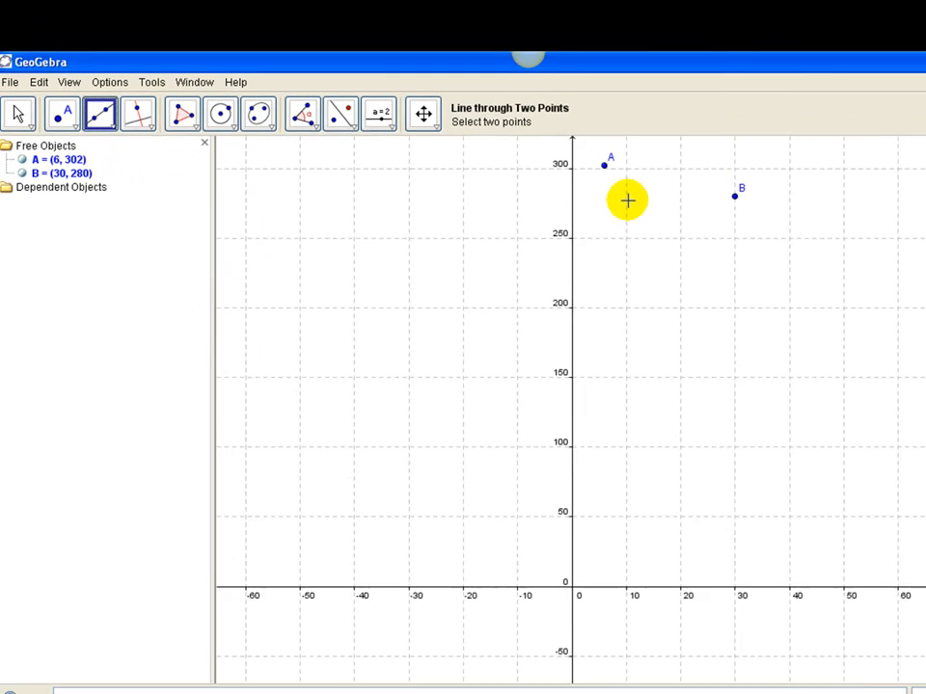
{"action": "left_click", "coordinate": [514, 160]}
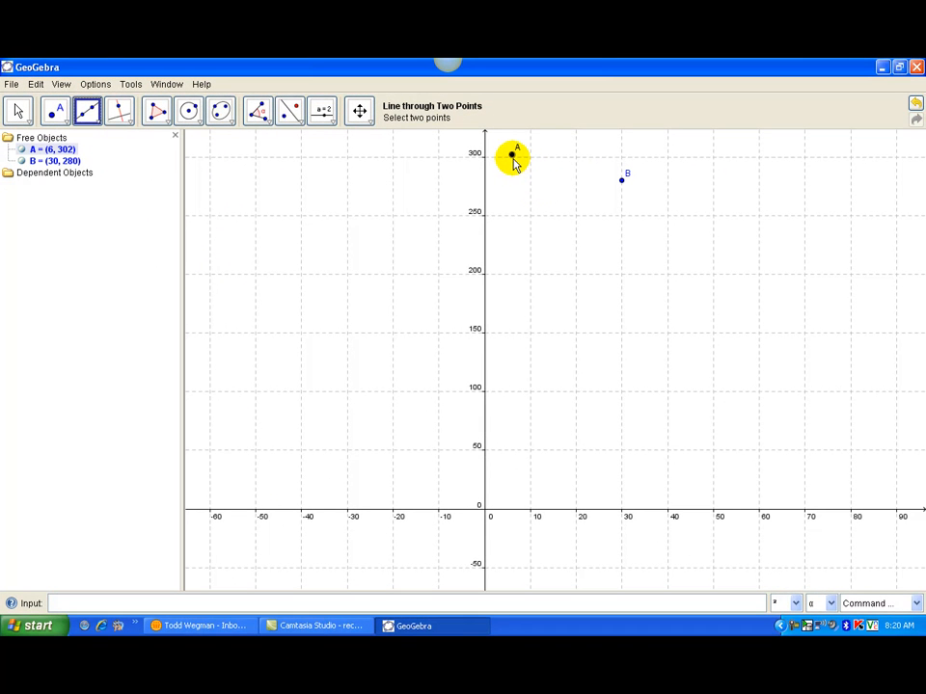
{"action": "left_click", "coordinate": [514, 159]}
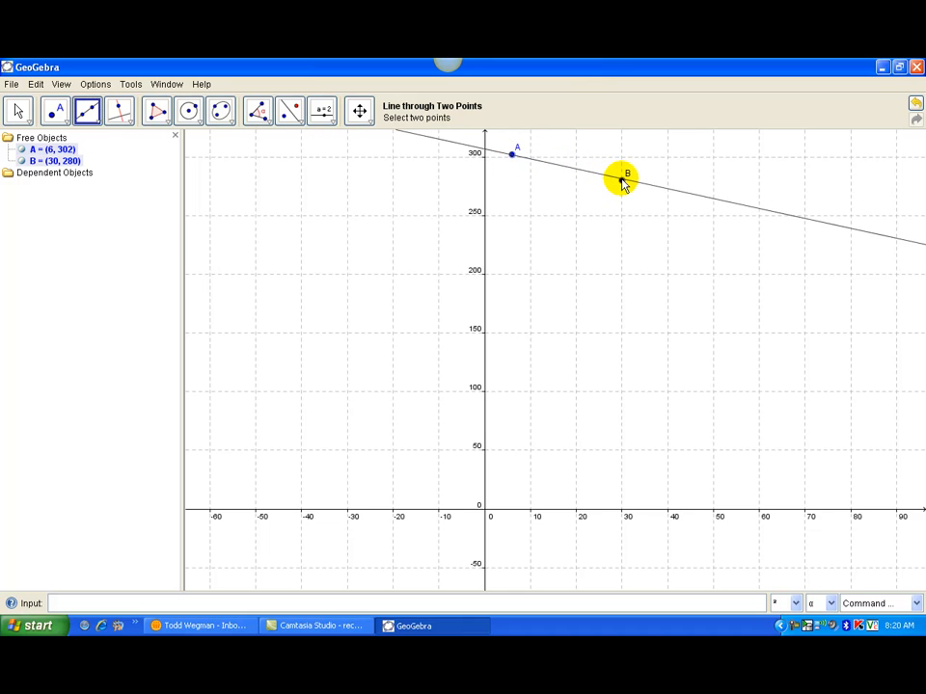
{"action": "left_click", "coordinate": [622, 182]}
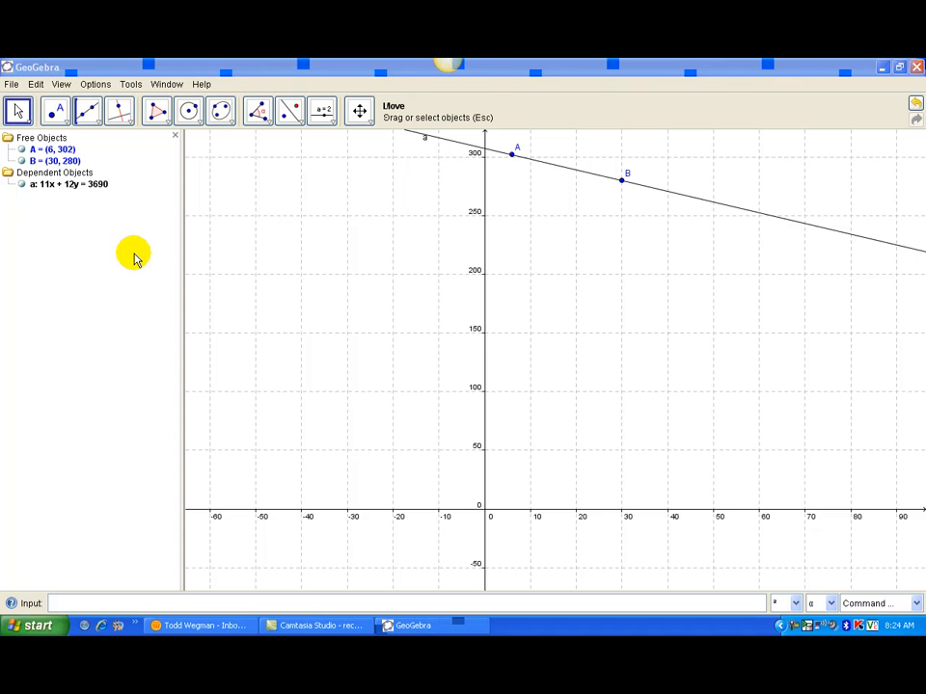
{"action": "right_click", "coordinate": [72, 192]}
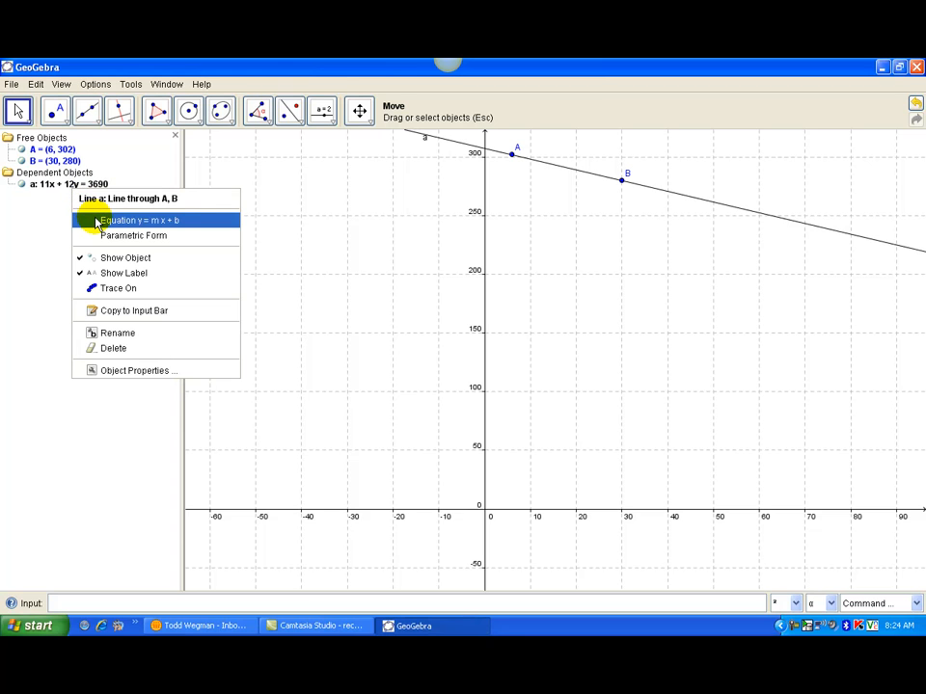
{"action": "left_click", "coordinate": [95, 221]}
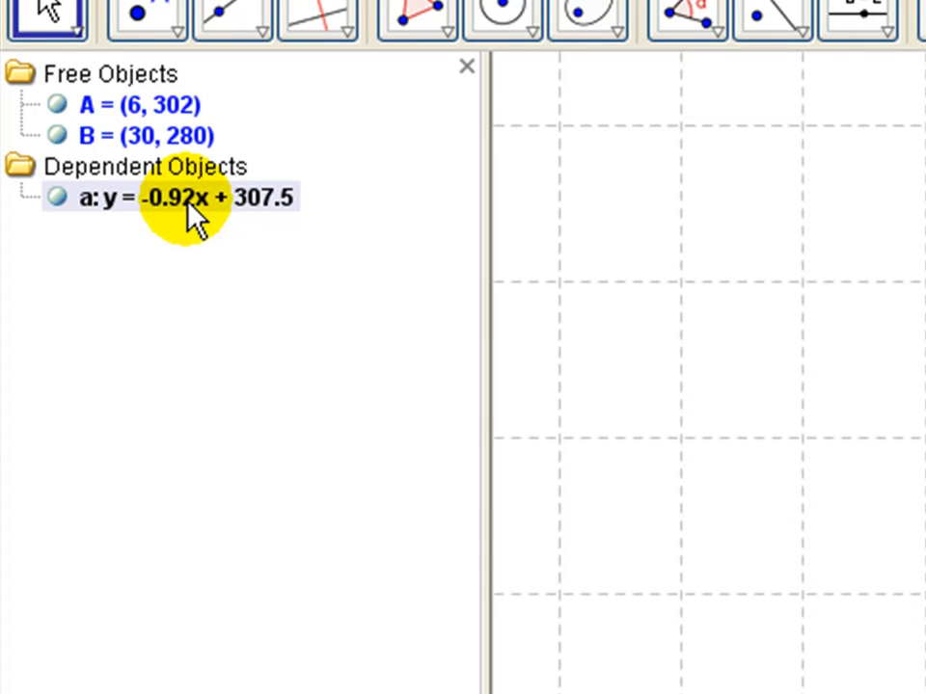
Copy the line's equation for editing and define it as the function f(x) = -0.91667x + 307.5
{"action": "right_click", "coordinate": [190, 205]}
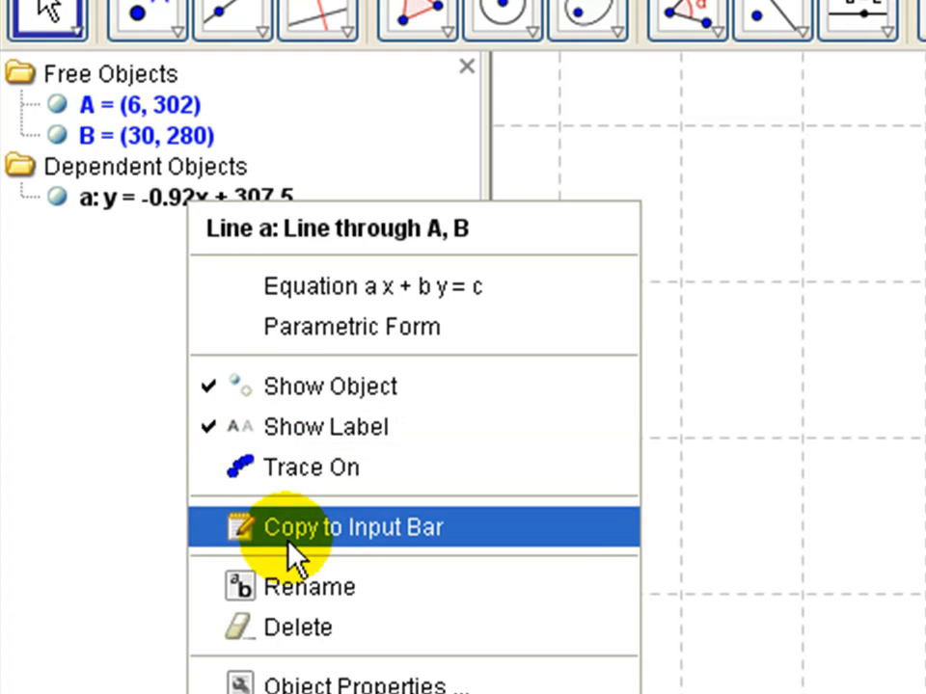
{"action": "left_click", "coordinate": [288, 536]}
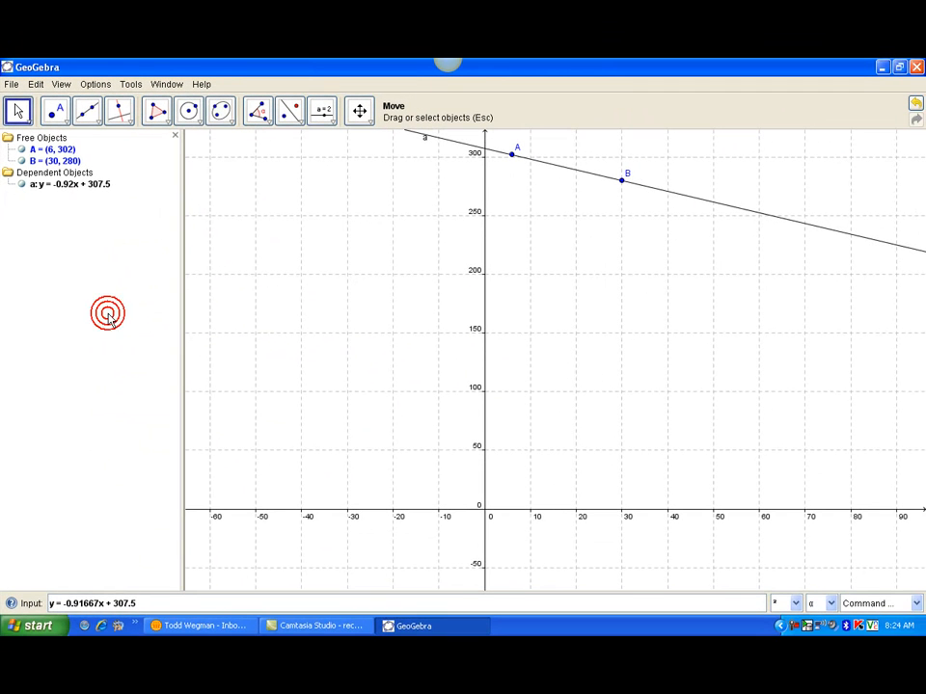
{"action": "left_click", "coordinate": [60, 603]}
{"action": "key", "text": "BackSpace"}
{"action": "key", "text": "BackSpace"}
{"action": "key", "text": "BackSpace"}
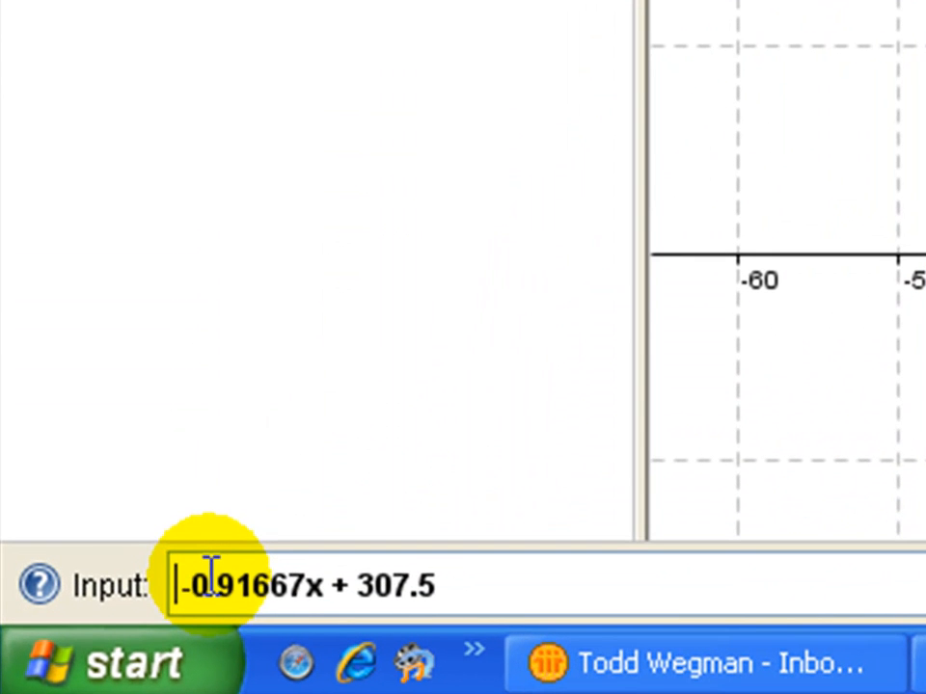
{"action": "type", "text": "f(x"}
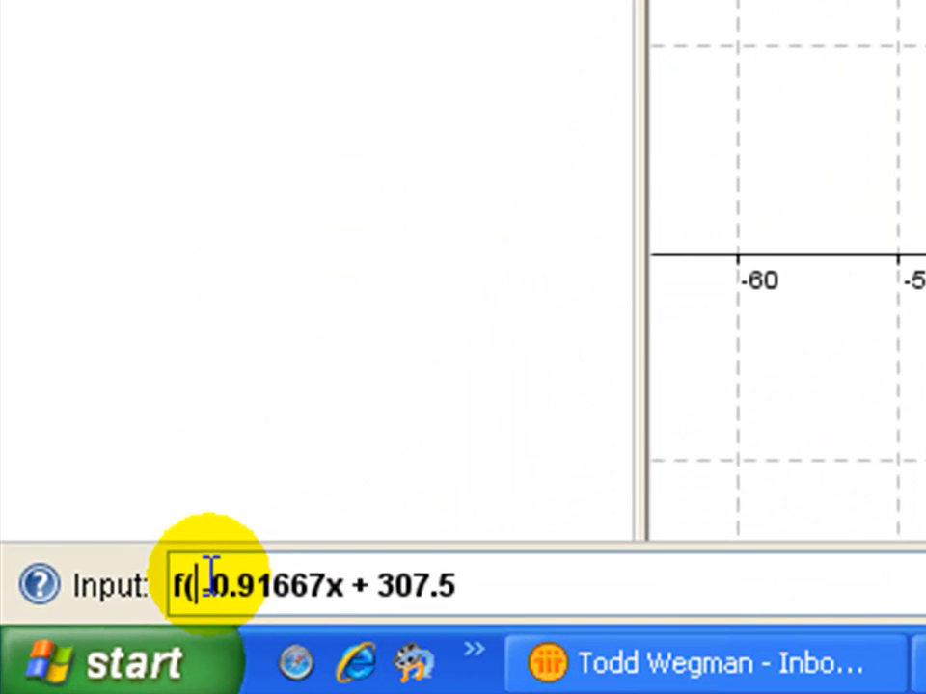
{"action": "type", "text": ")="}
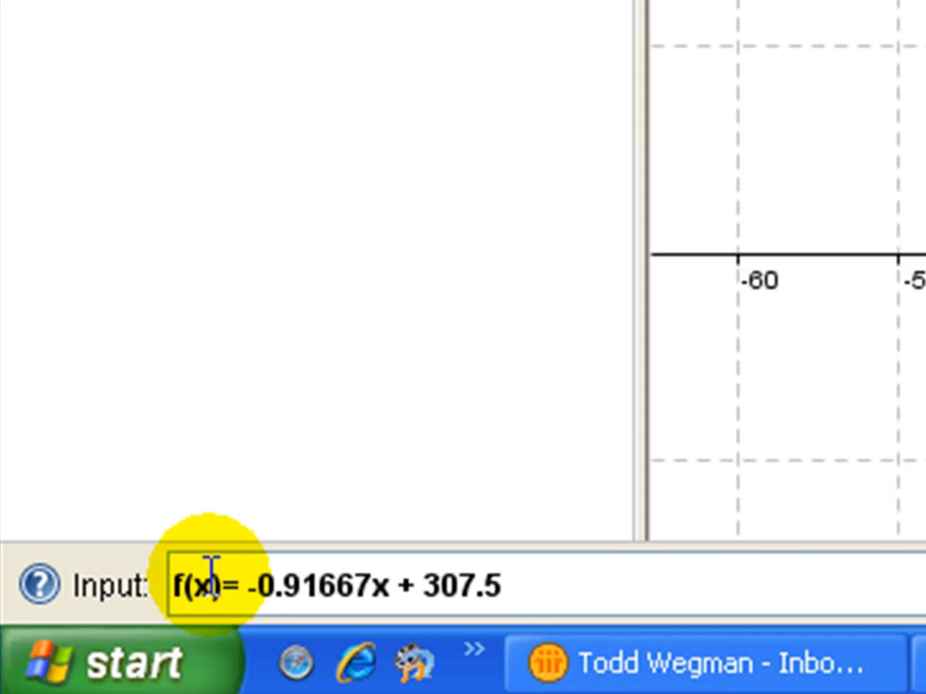
{"action": "key", "text": "Return"}
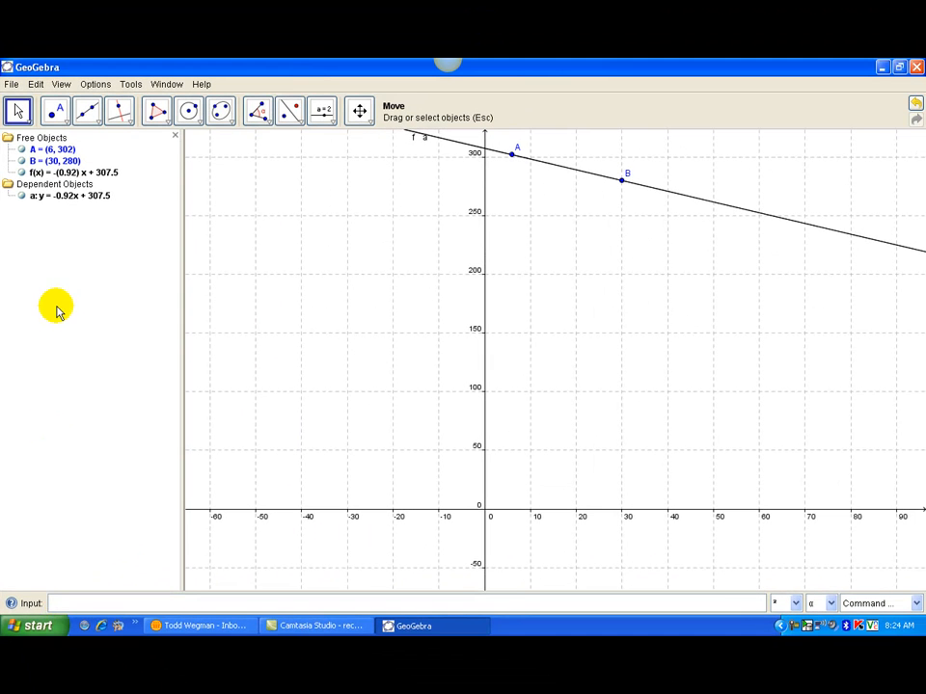
Change the colour of line a to pink (255, 0, 153) in its object properties
{"action": "right_click", "coordinate": [60, 195]}
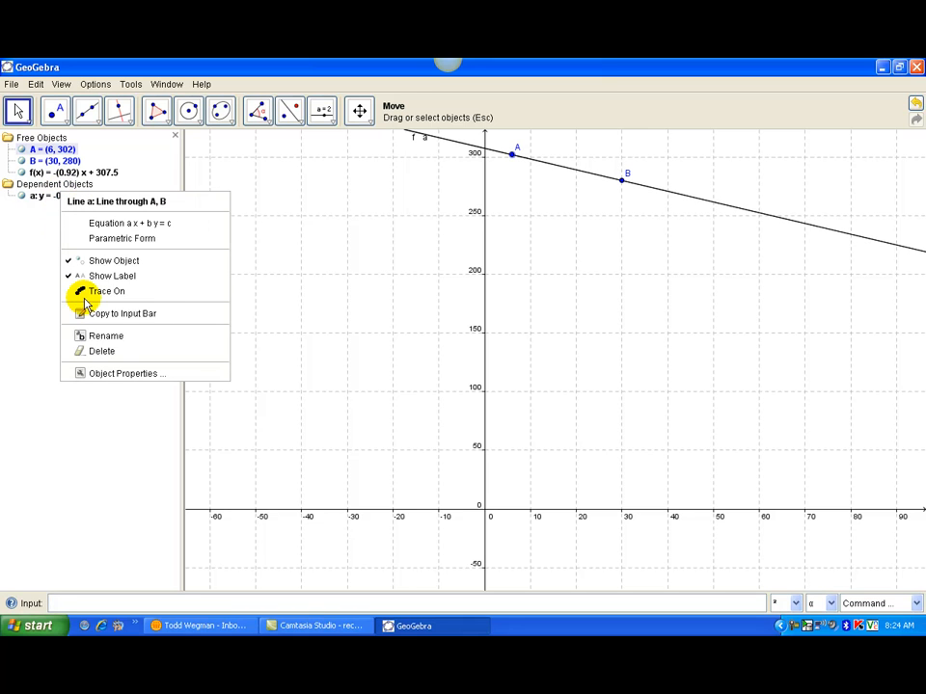
{"action": "left_click", "coordinate": [104, 373]}
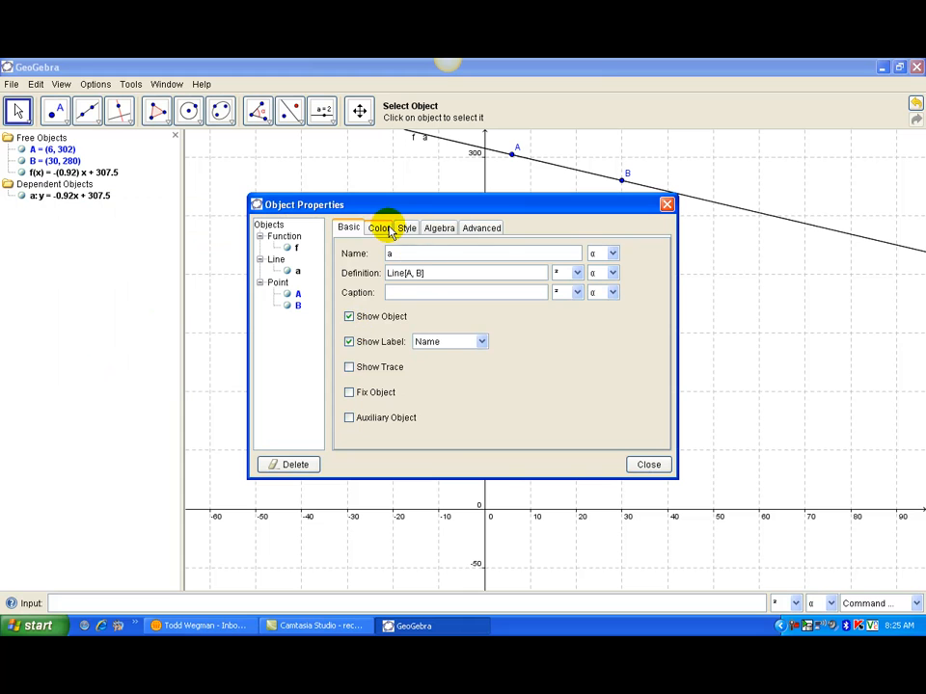
{"action": "left_click", "coordinate": [378, 227]}
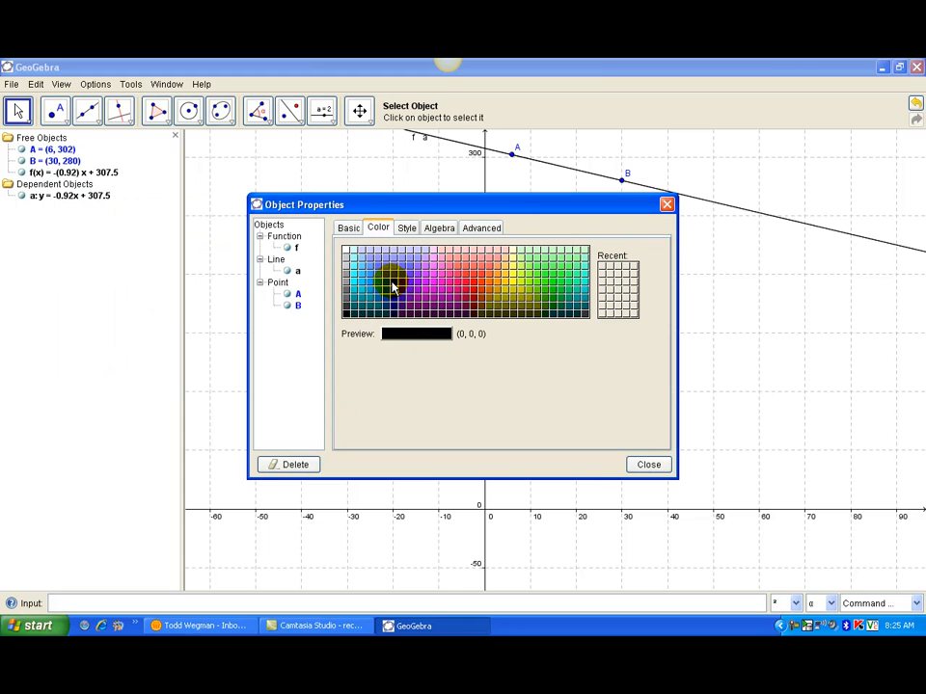
{"action": "left_click", "coordinate": [448, 287]}
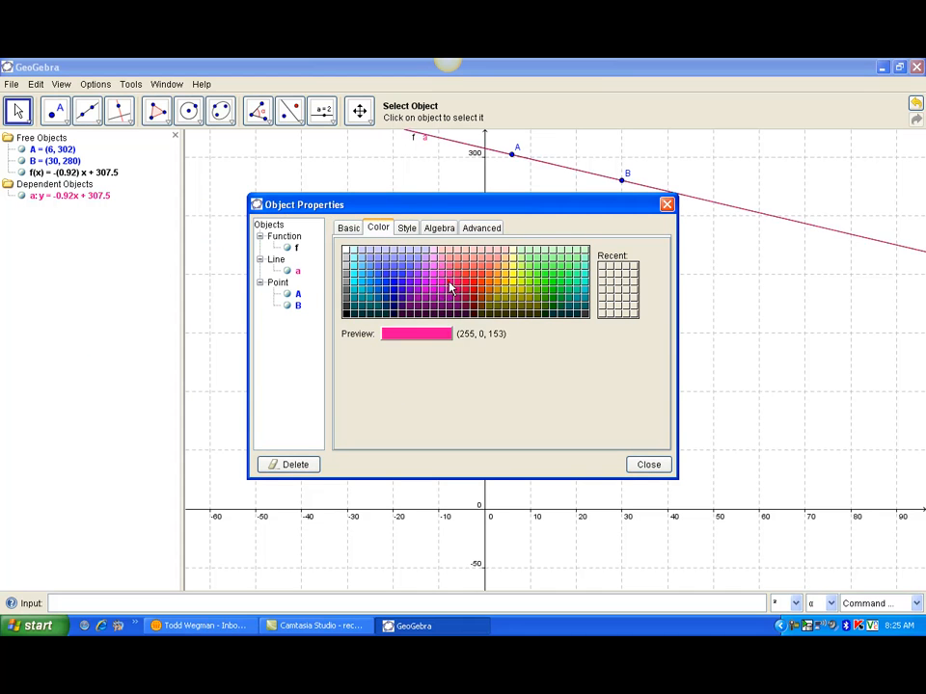
{"action": "left_click", "coordinate": [647, 465]}
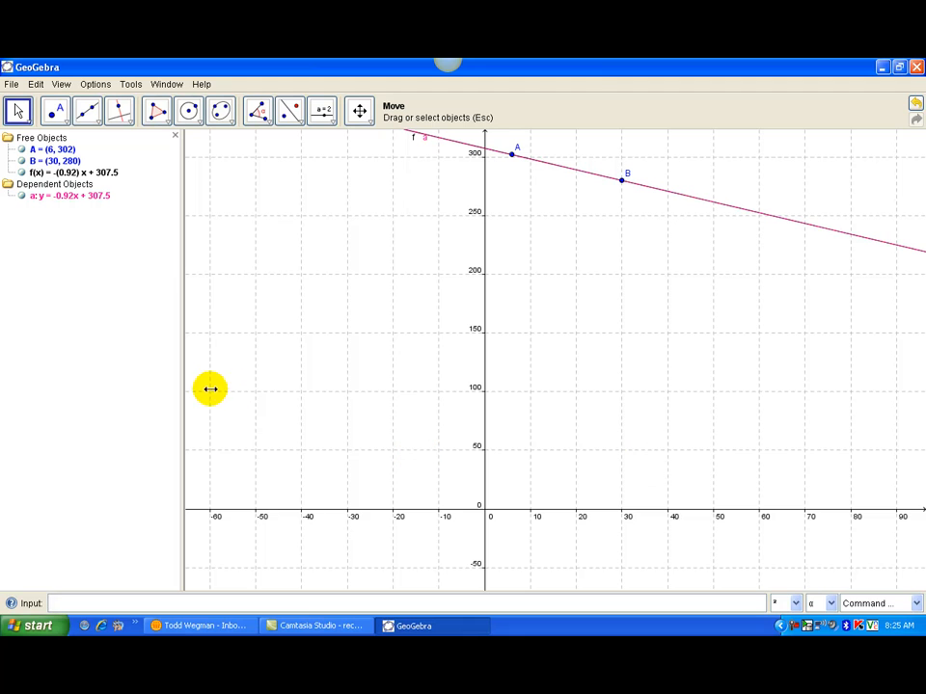
{"action": "left_click", "coordinate": [51, 197]}
{"action": "left_click", "coordinate": [41, 174]}
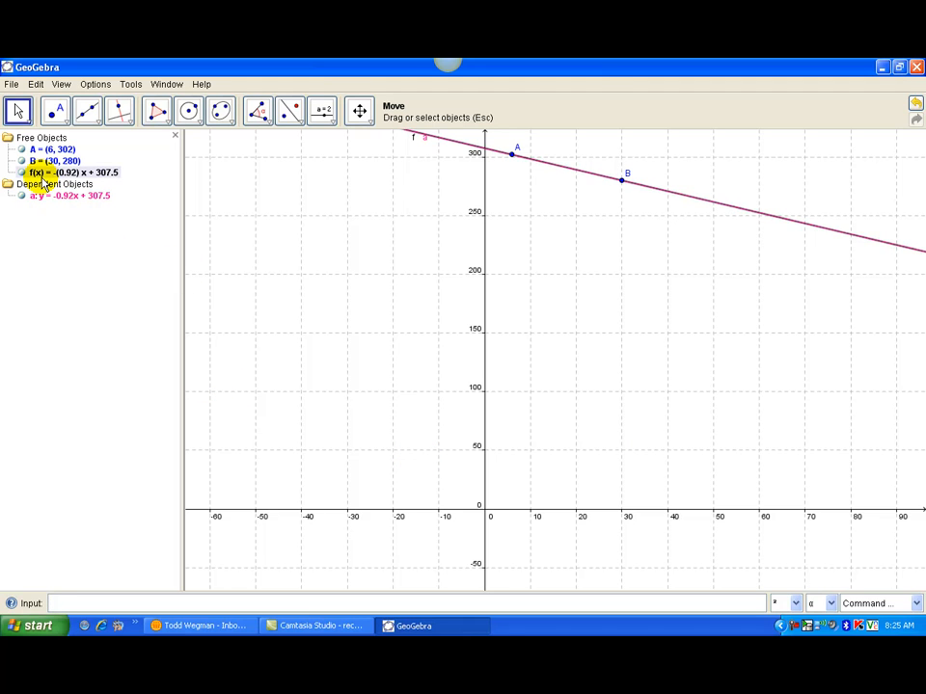
{"action": "key", "text": "Escape"}
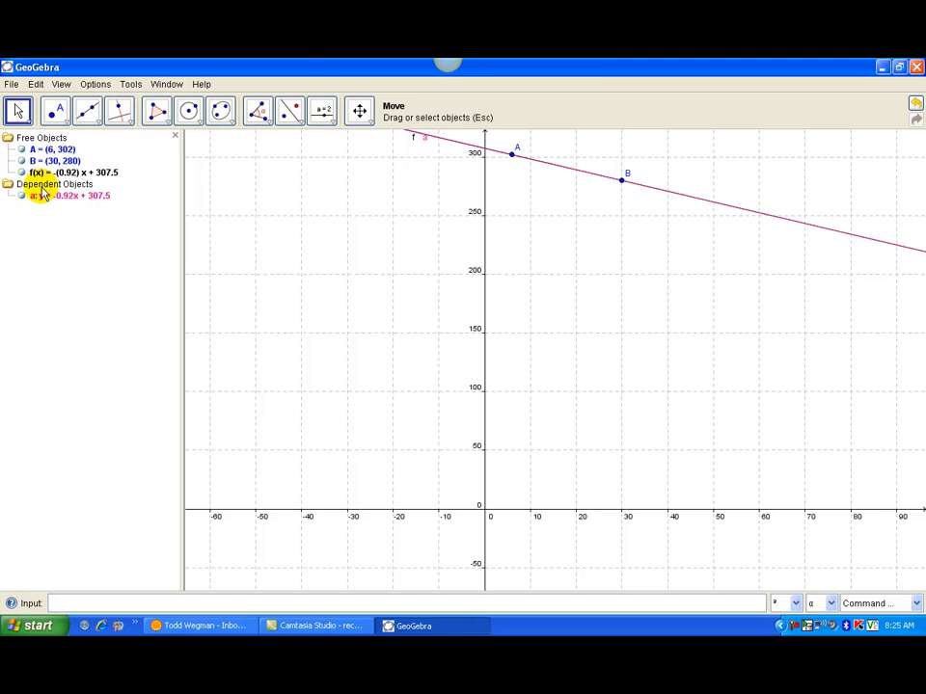
Evaluate the function at x = 80 by entering f(80)
{"action": "left_click", "coordinate": [68, 600]}
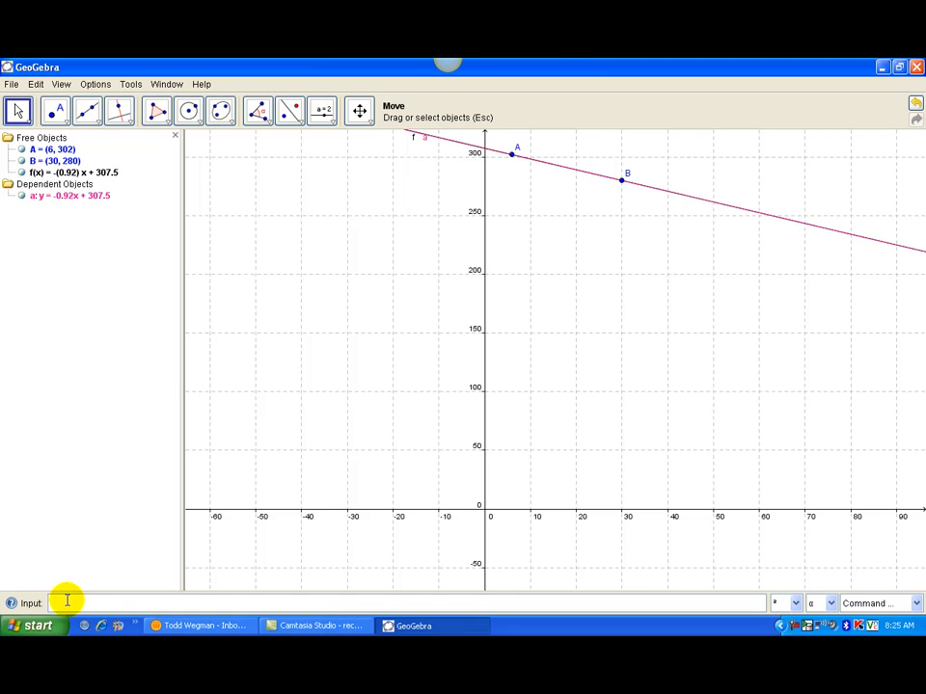
{"action": "type", "text": "f("}
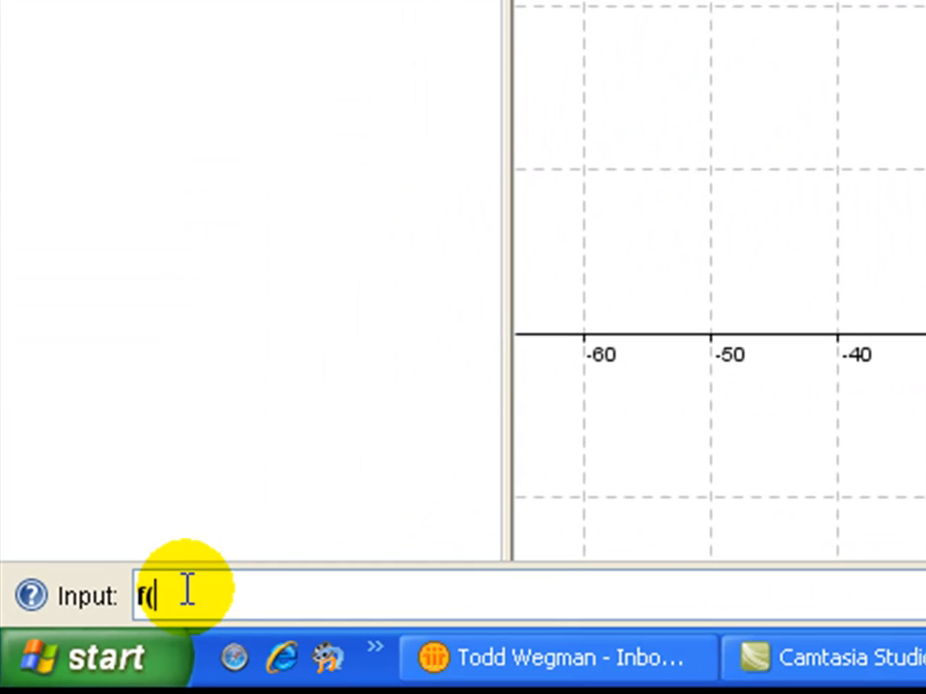
{"action": "type", "text": "80"}
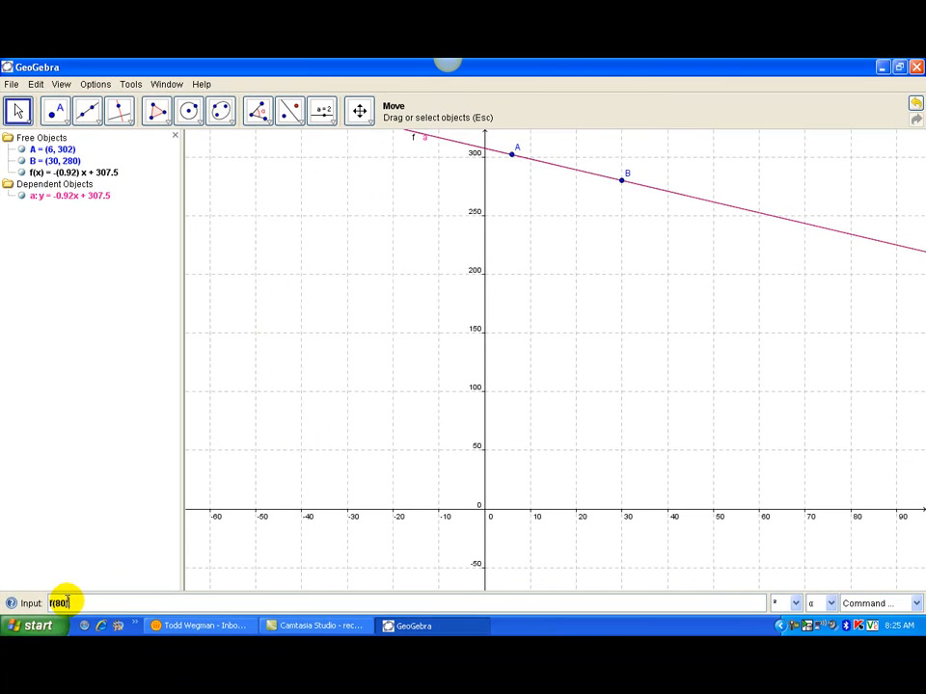
{"action": "key", "text": "Return"}
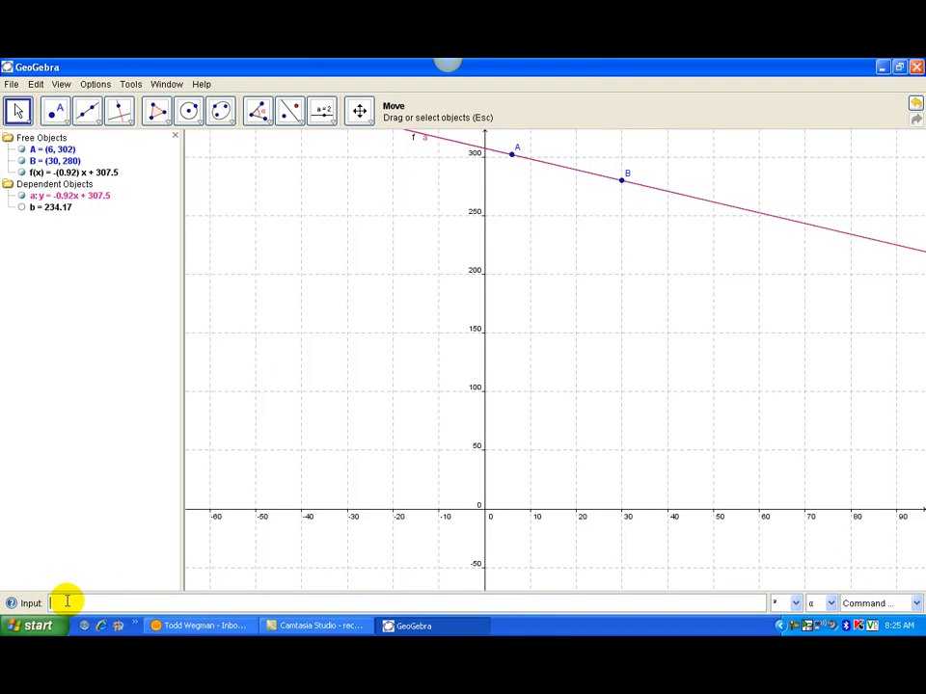